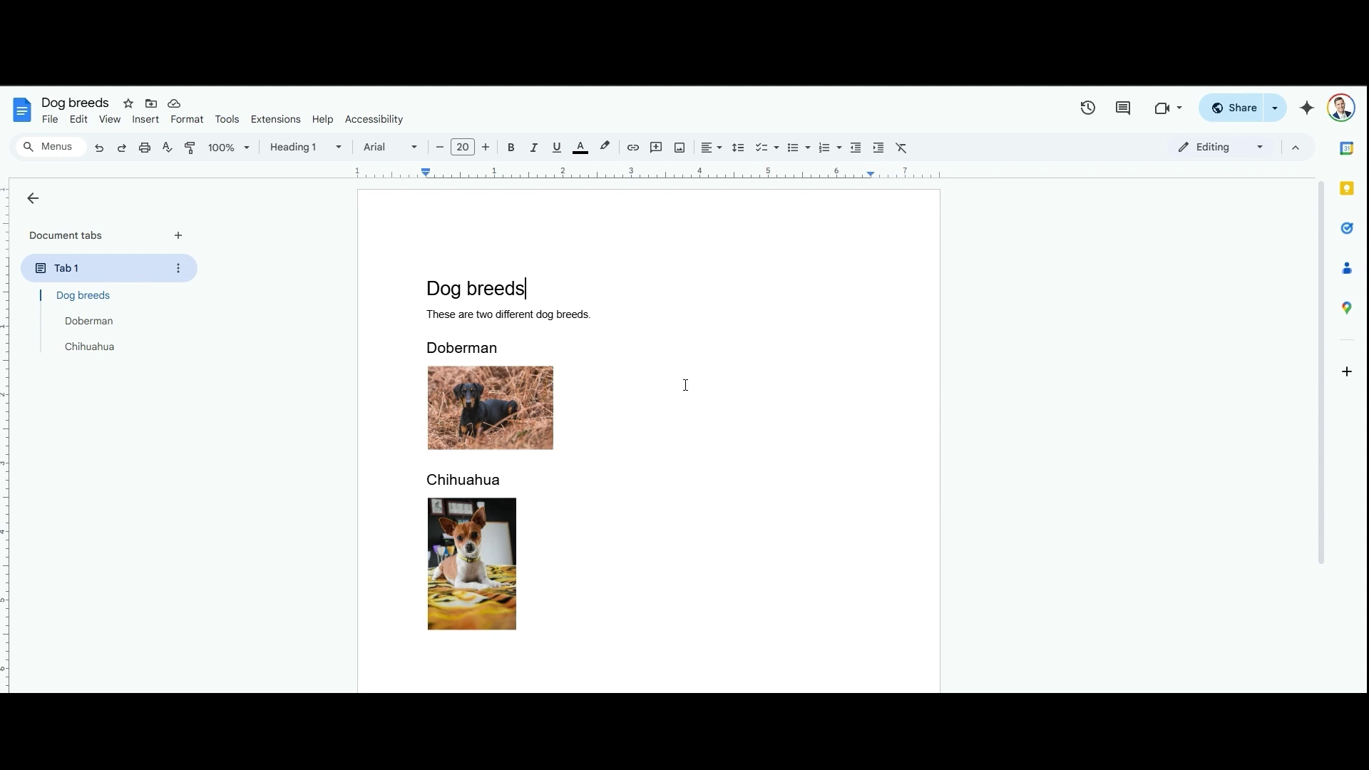
Open Image options for the Doberman photo and explore its Alt Text description and Advanced options
{"action": "right_click", "coordinate": [489, 419]}
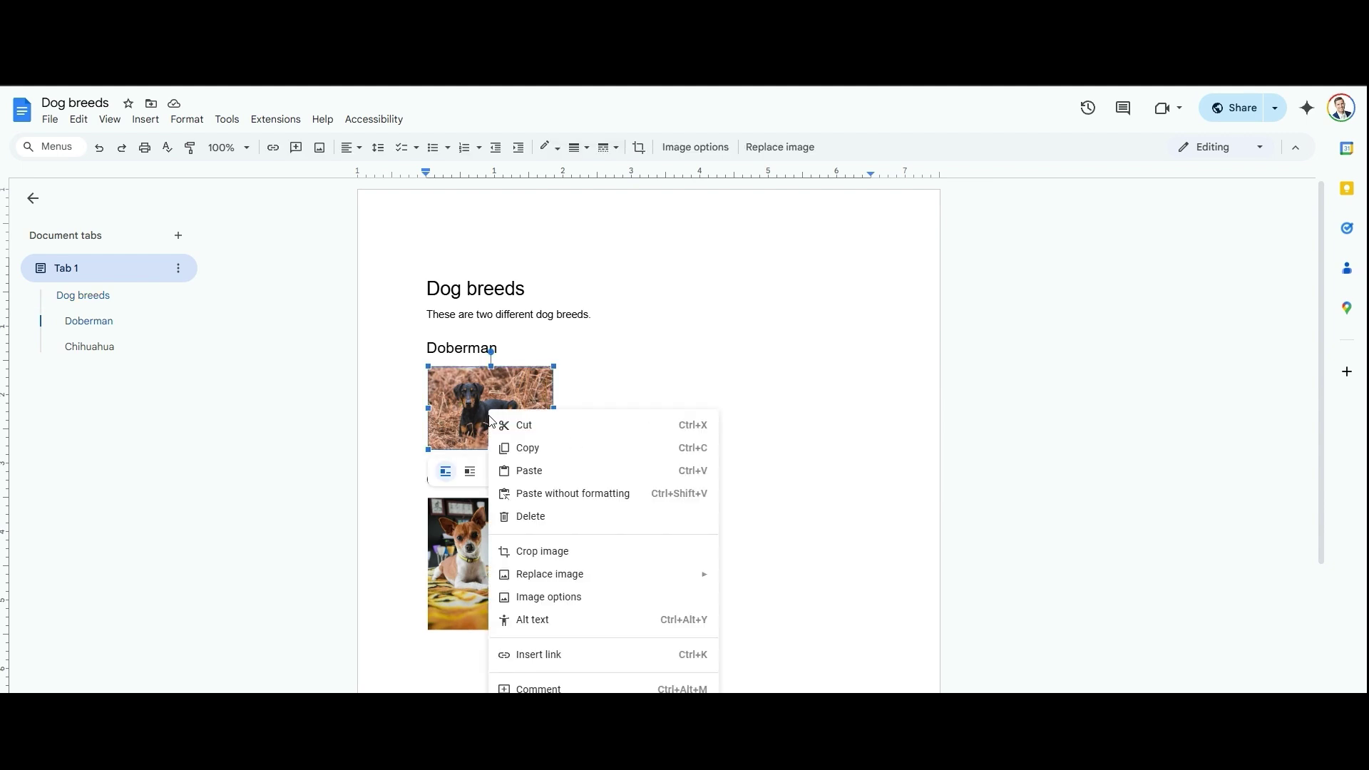
{"action": "left_click", "coordinate": [569, 622]}
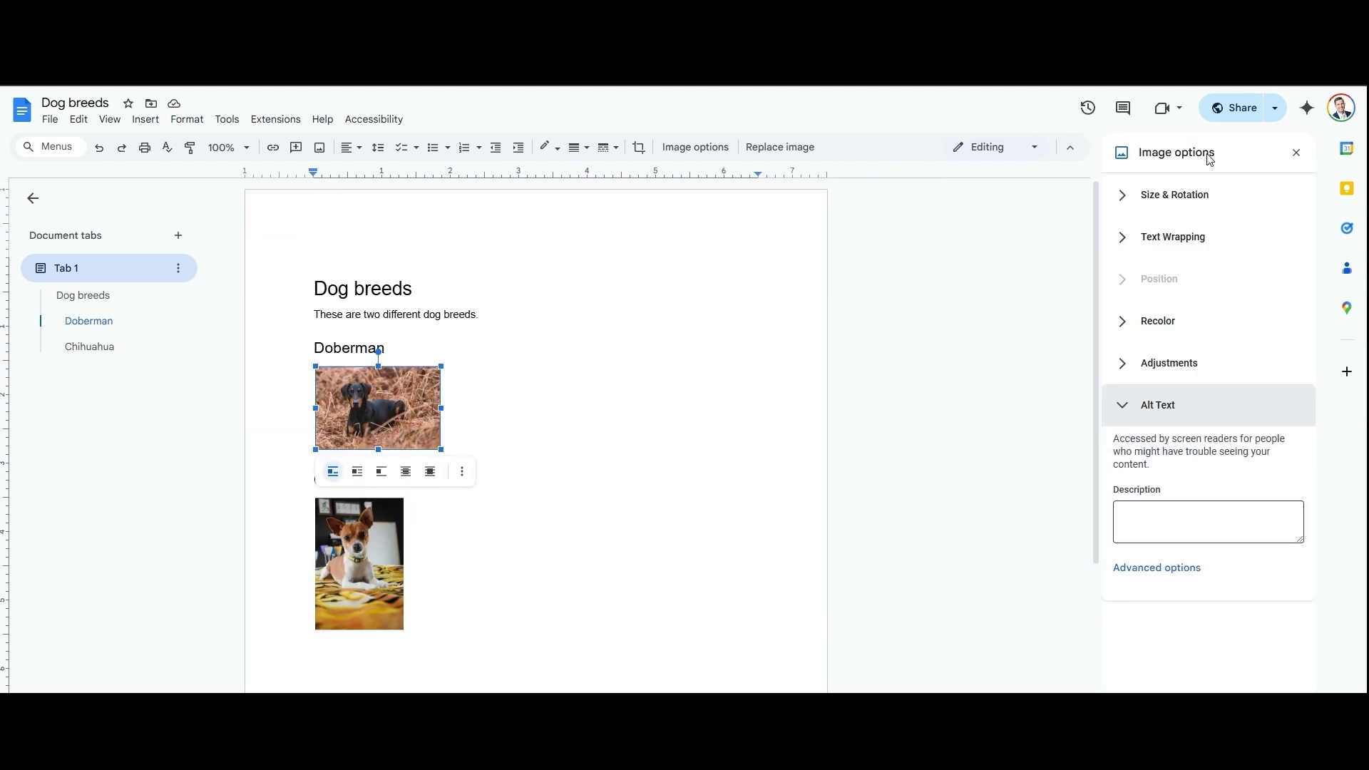
{"action": "left_click", "coordinate": [1145, 495]}
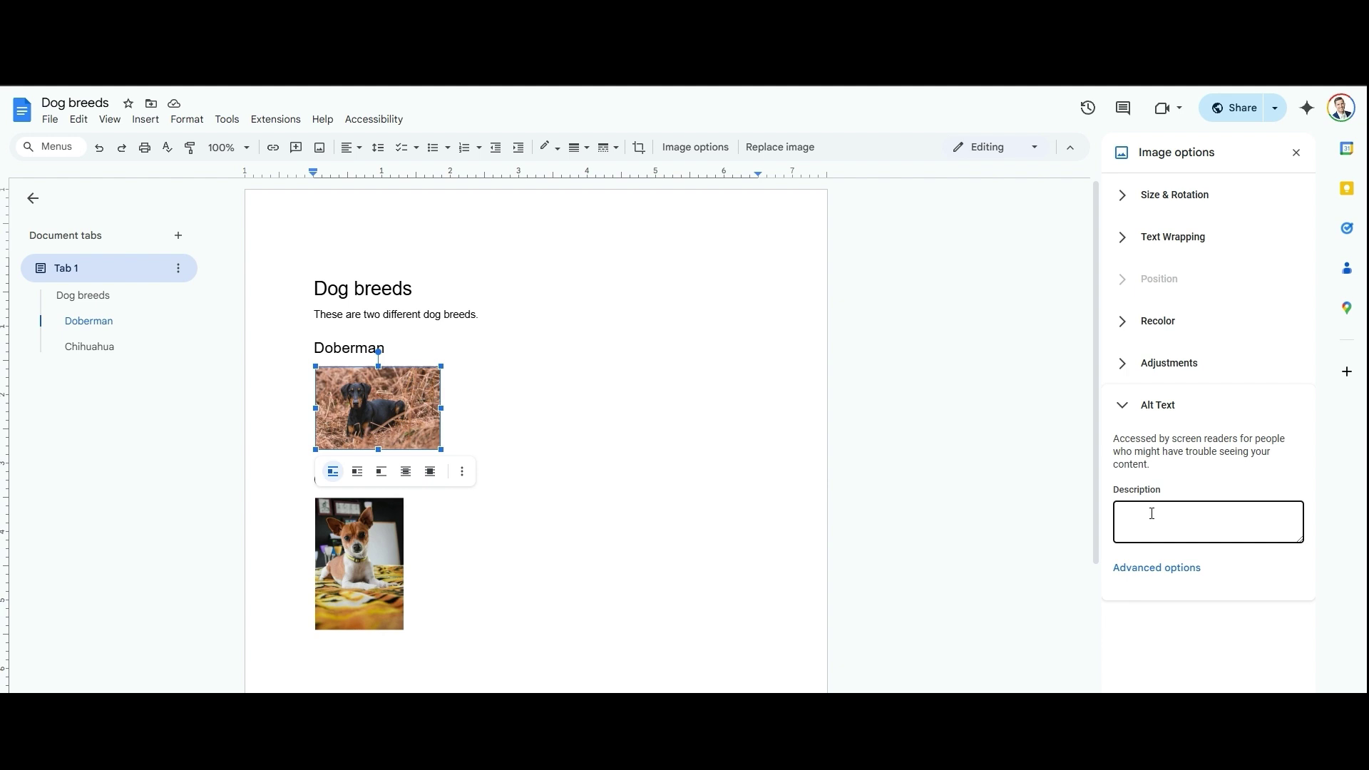
{"action": "left_click", "coordinate": [1148, 570]}
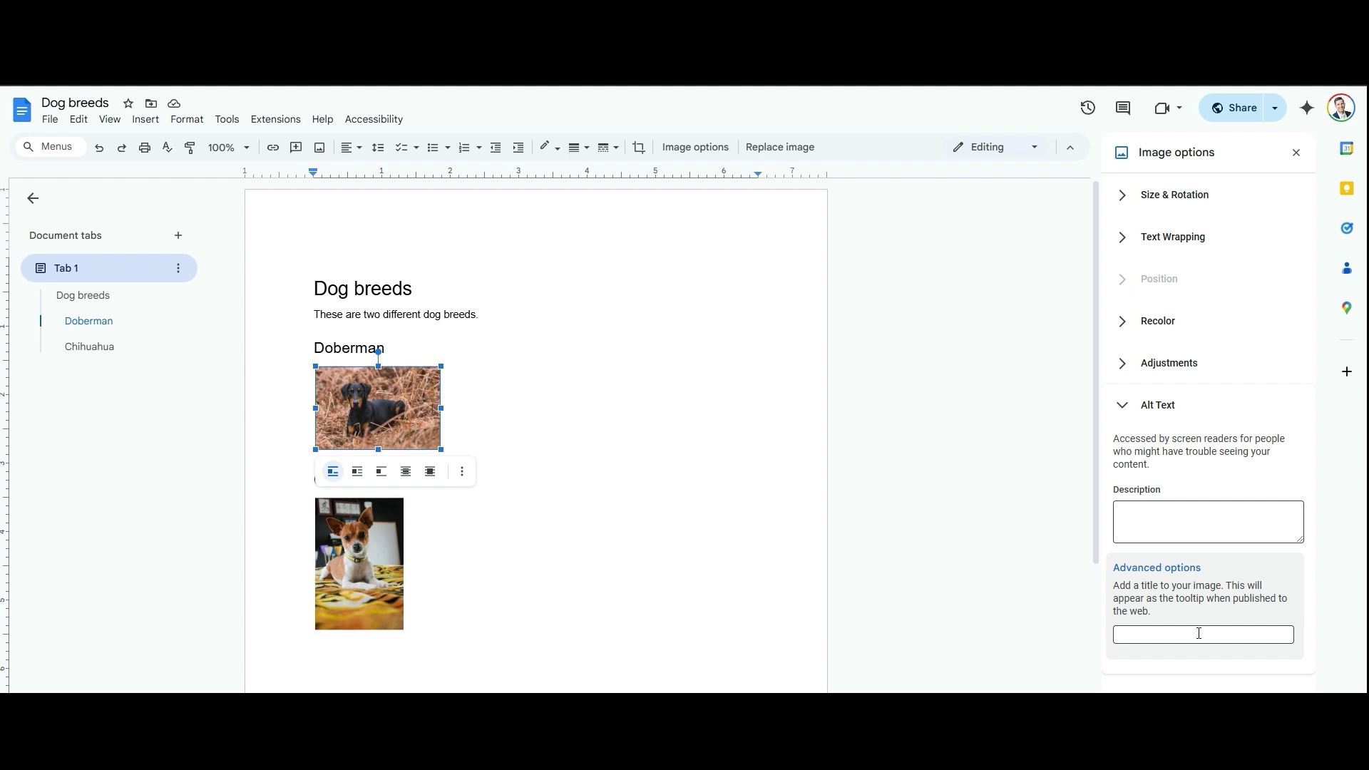
{"action": "left_click", "coordinate": [314, 288]}
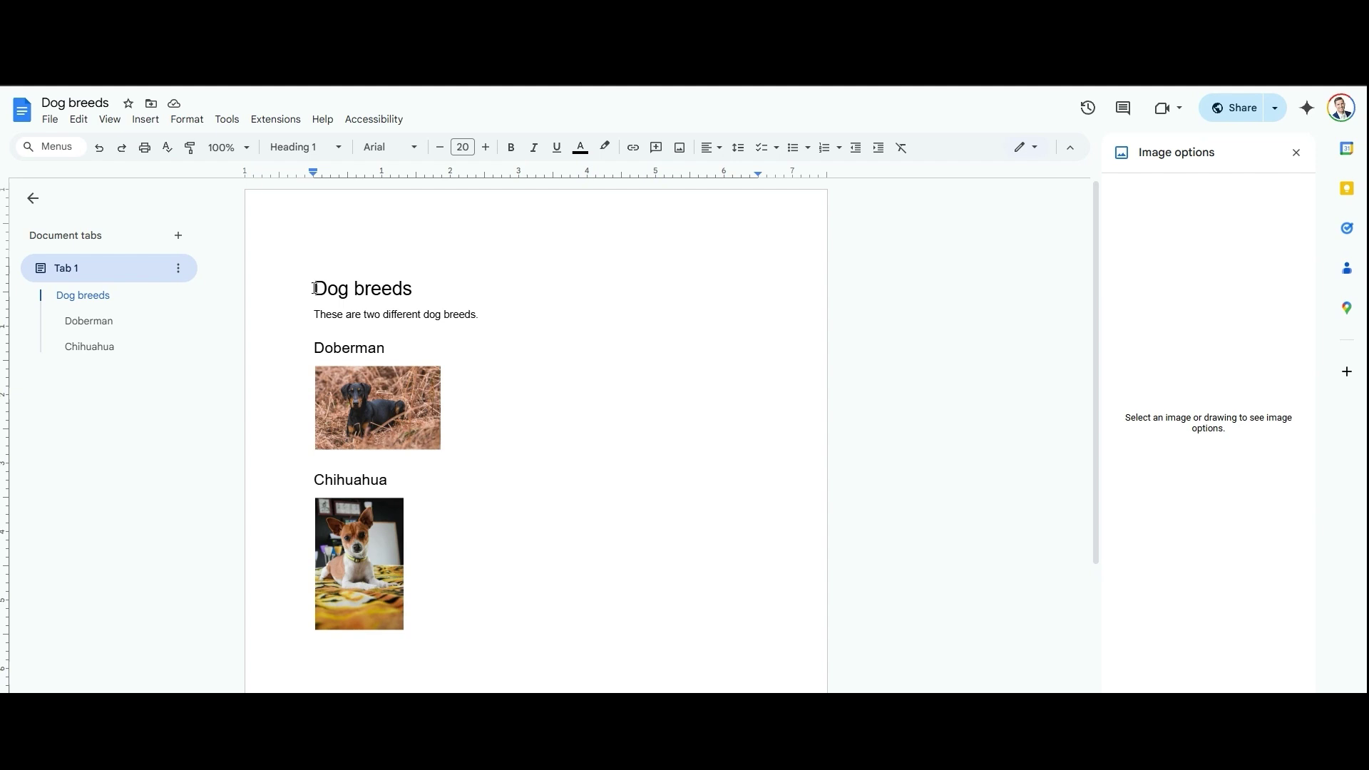
{"action": "key", "text": "Down"}
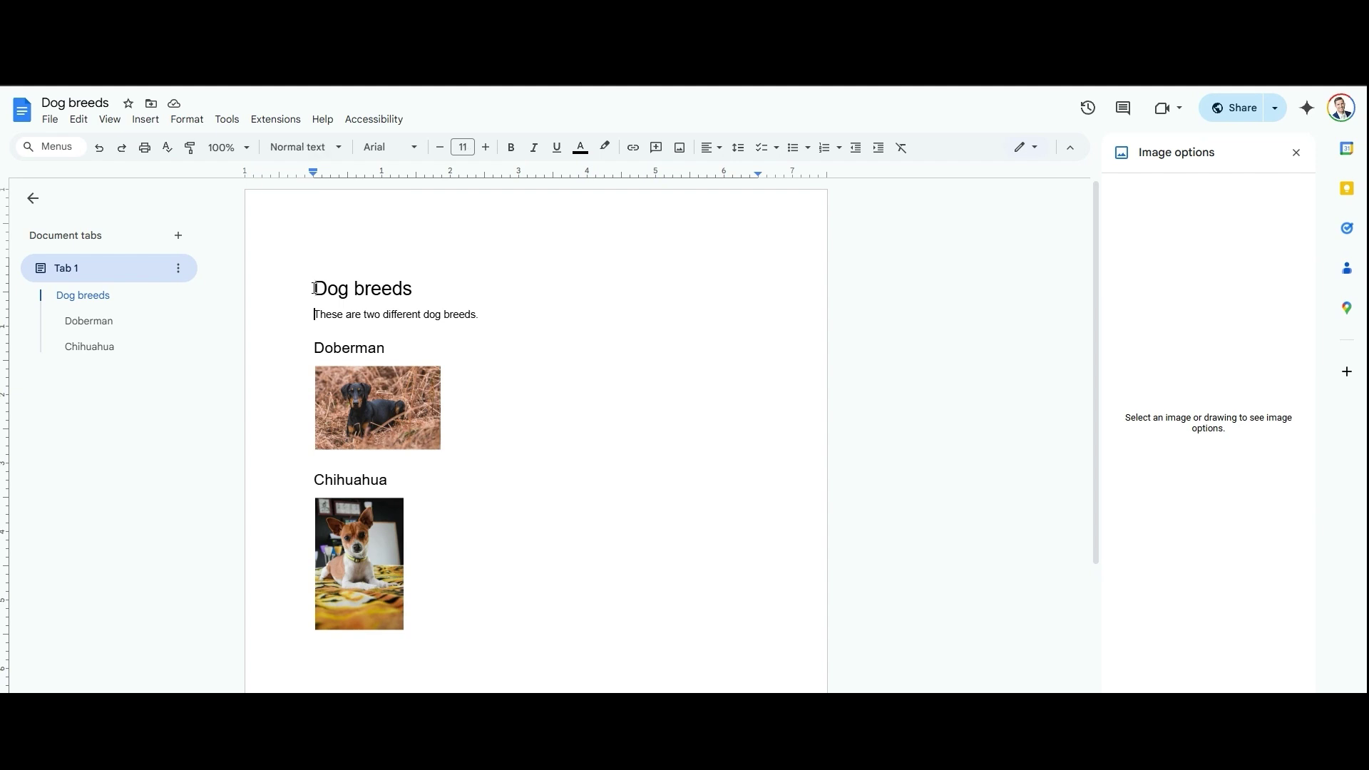
{"action": "key", "text": "Down"}
{"action": "key", "text": "Down"}
{"action": "key", "text": "Down"}
{"action": "key", "text": "Down"}
Open the Doberman photo's Alt Text description, then begin the Chihuahua photo's description
{"action": "left_click", "coordinate": [377, 406]}
{"action": "right_click", "coordinate": [493, 369]}
{"action": "left_click", "coordinate": [534, 578]}
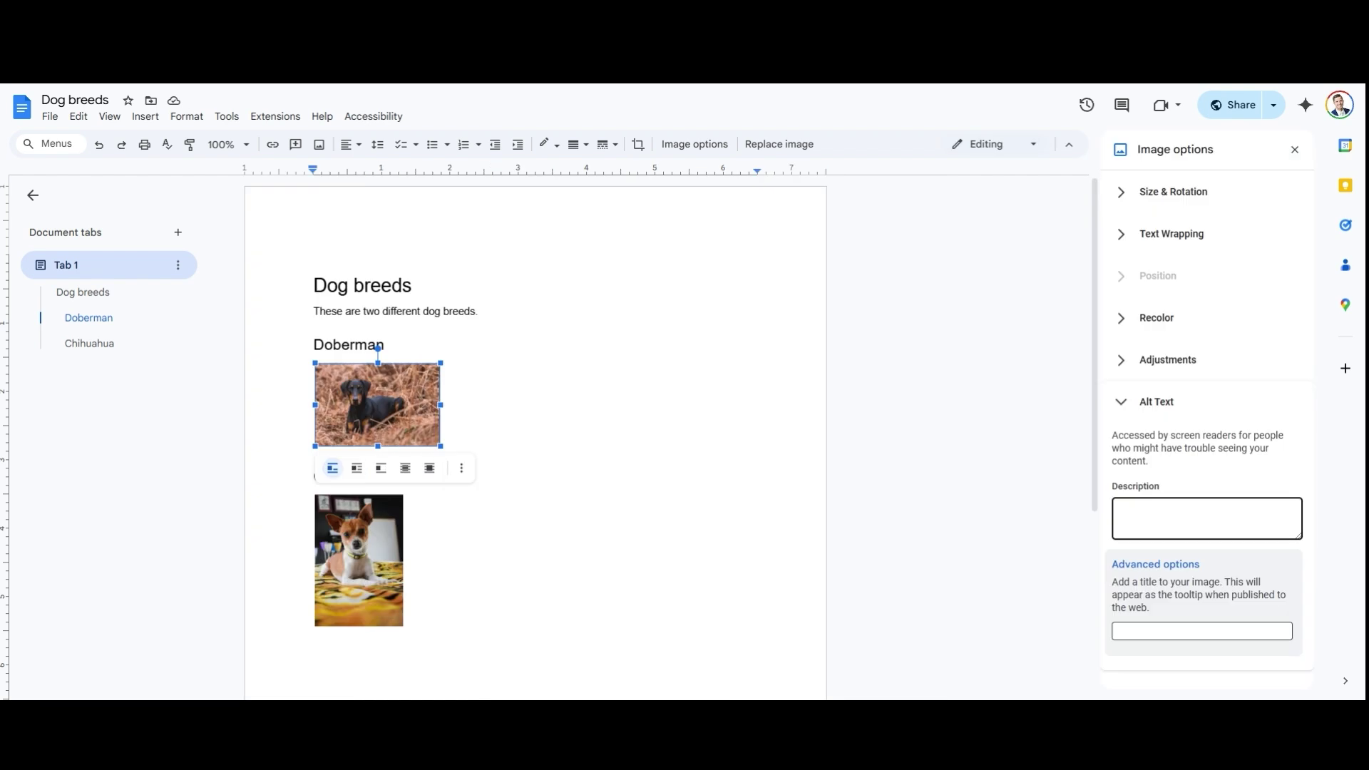
{"action": "type", "text": "Large, black dog with brown details around "}
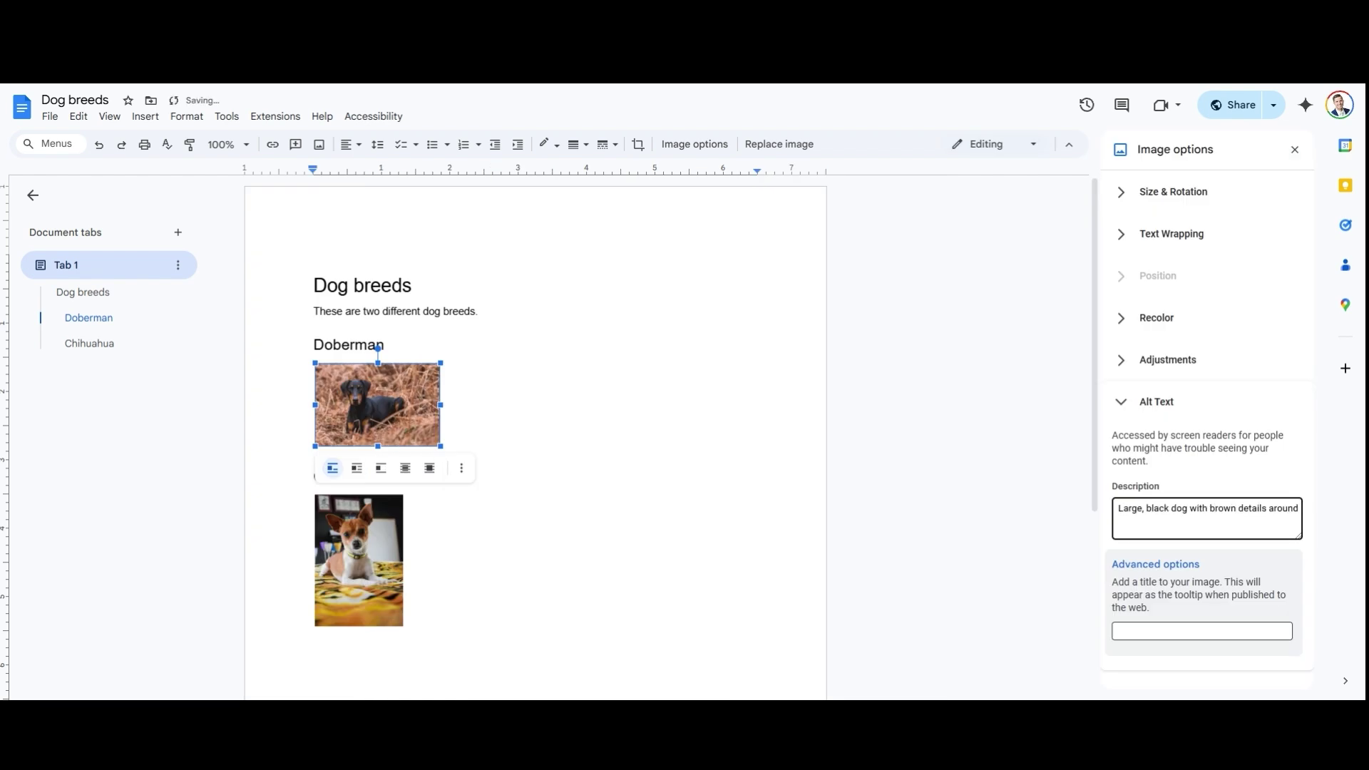
{"action": "type", "text": "eyes and snout."}
{"action": "left_click", "coordinate": [357, 559]}
{"action": "left_click", "coordinate": [1206, 519]}
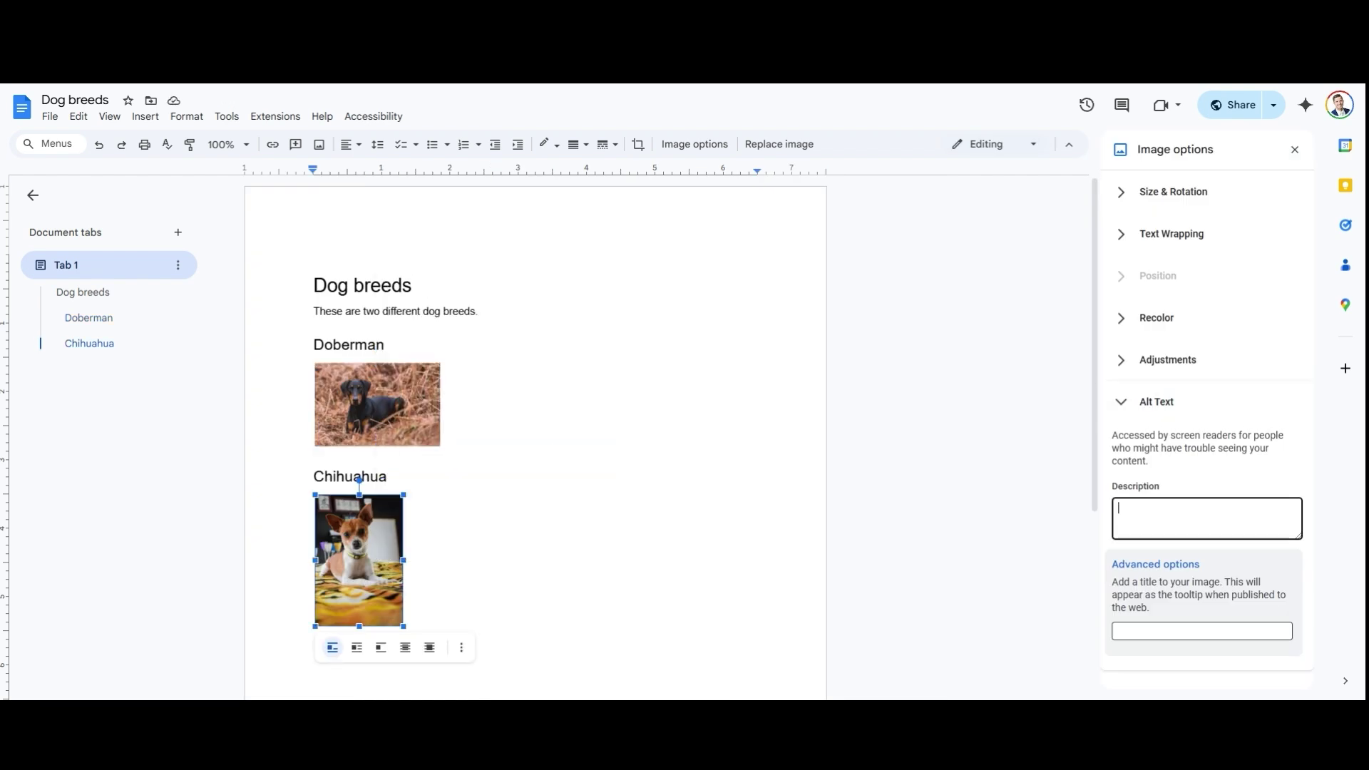
{"action": "type", "text": "Small brown and white dog with"}
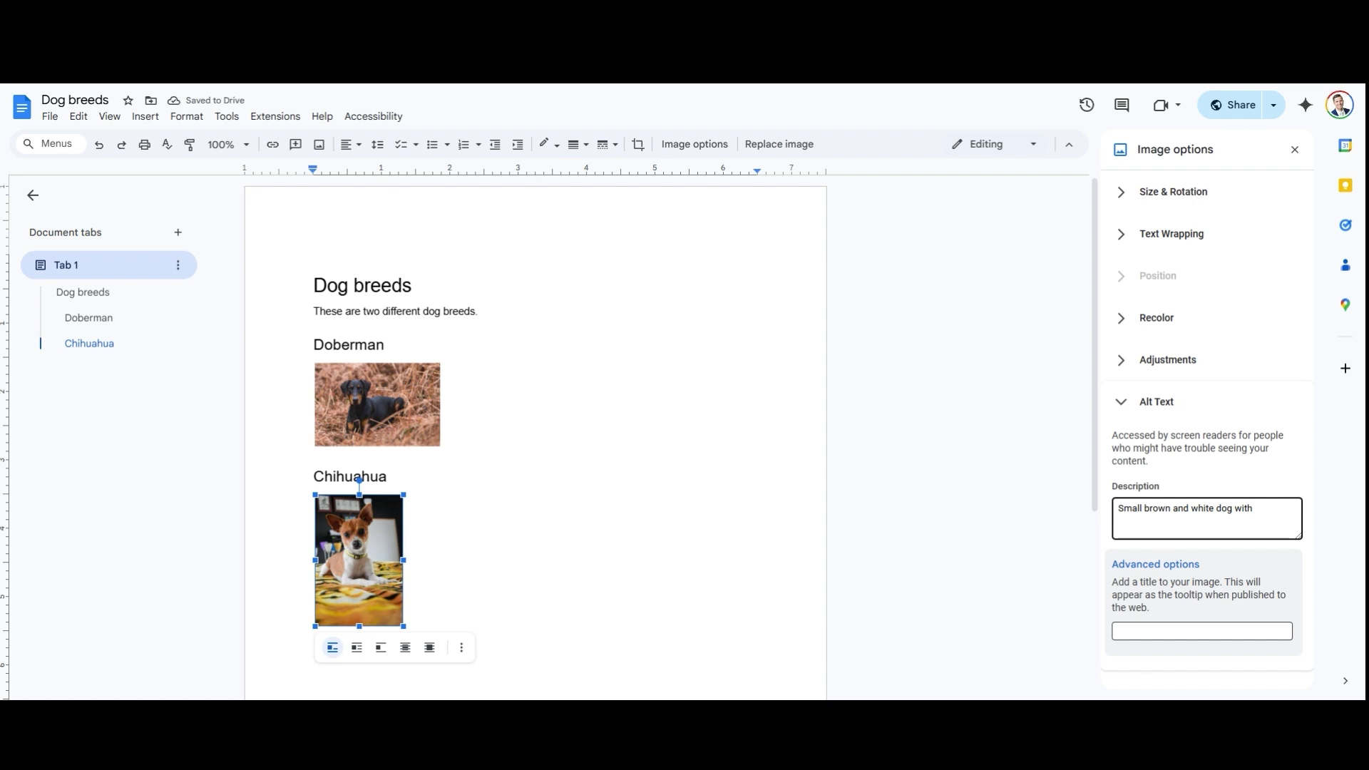
{"action": "type", "text": " pointy"}
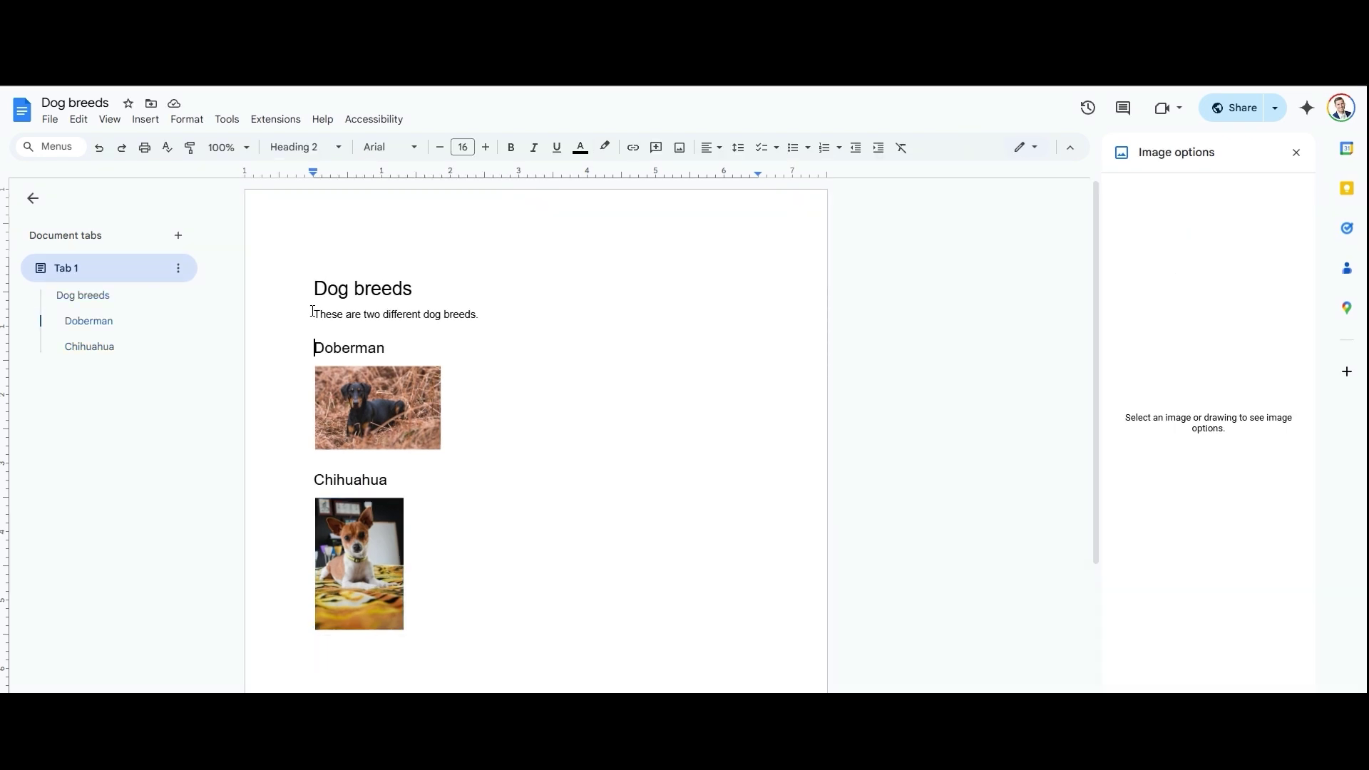
{"action": "key", "text": "Down"}
{"action": "key", "text": "Down"}
{"action": "key", "text": "Down"}
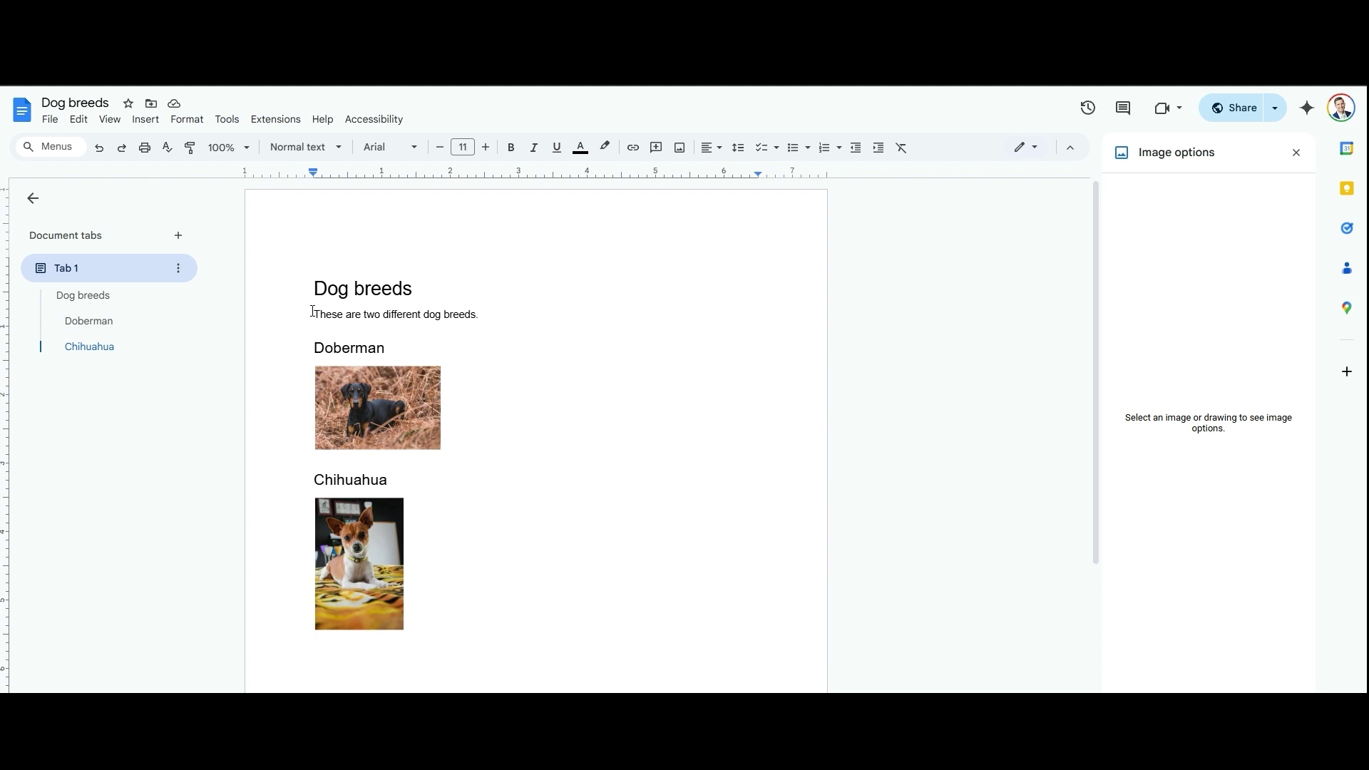